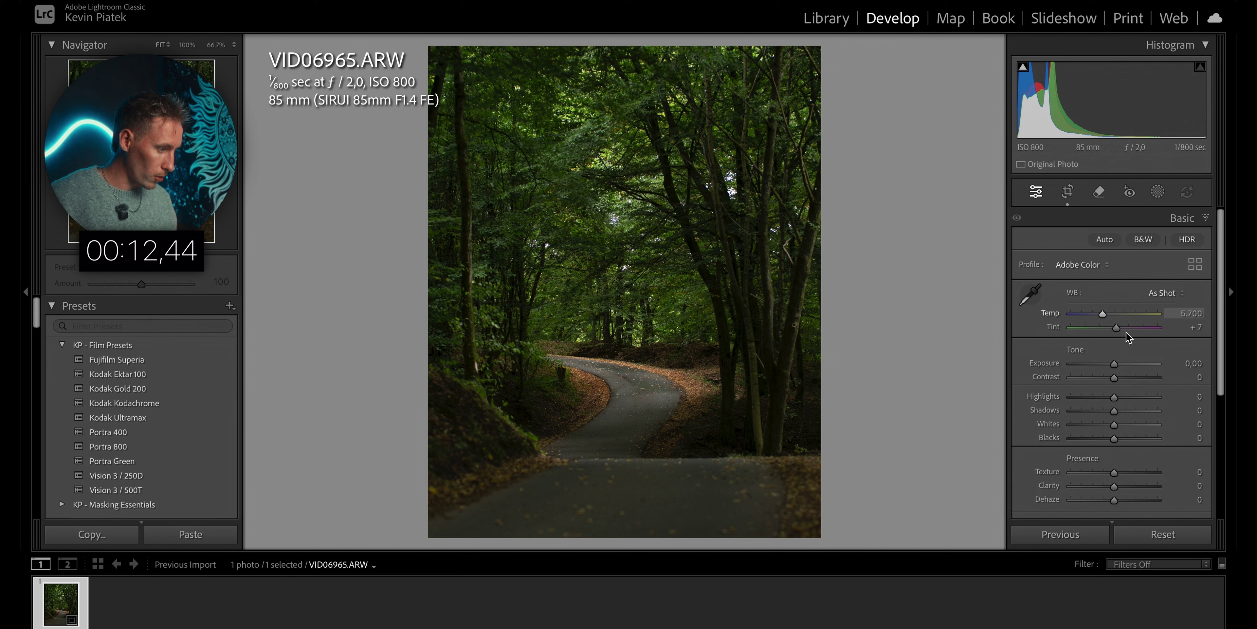
Set Exposure to +0.85, Highlights to -36, Shadows to +18 and Whites to +35, and cool the photo's white balance slightly
drag(1109, 365, 1098, 397)
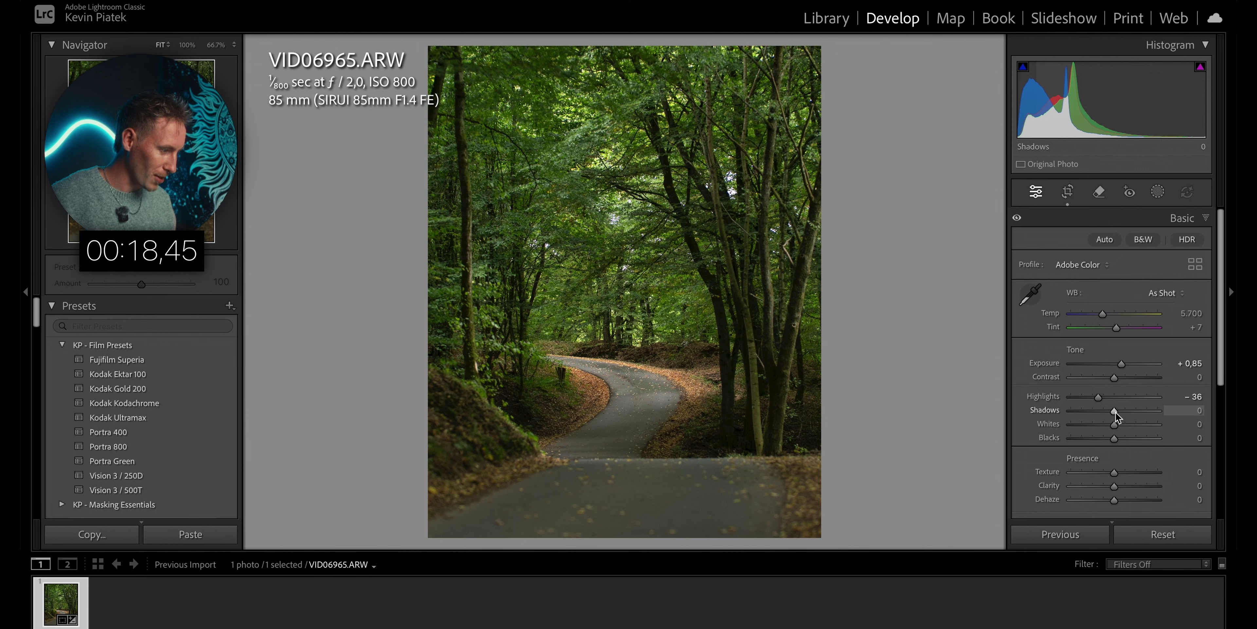
drag(1118, 411, 1131, 426)
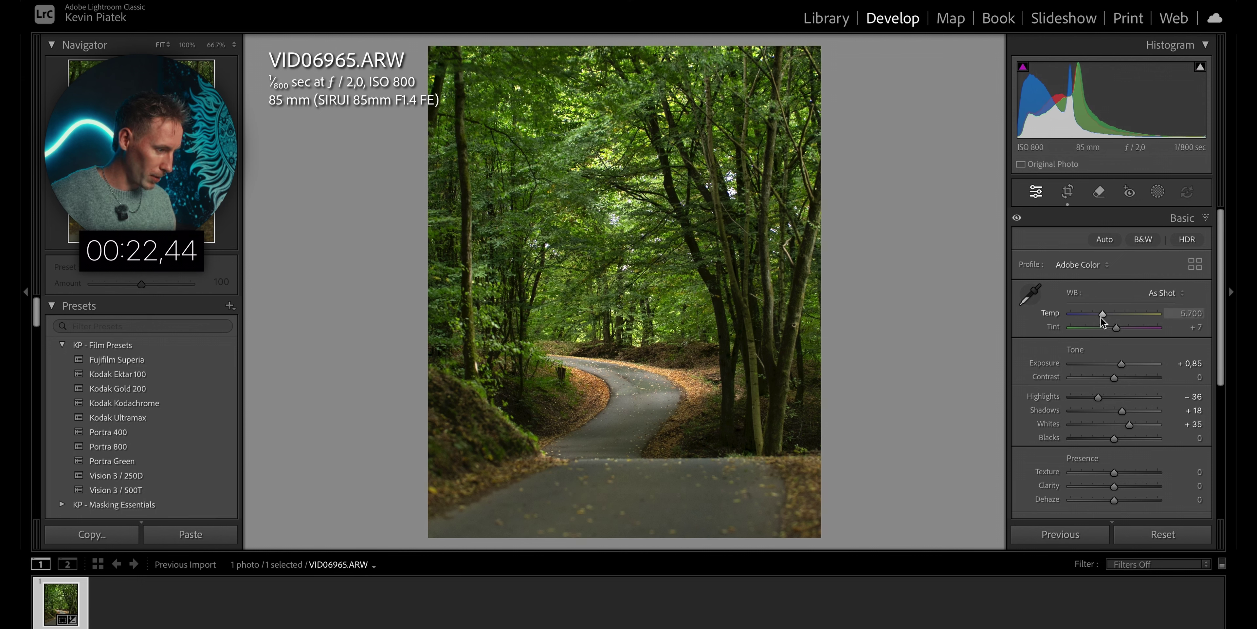
drag(1102, 314, 1095, 314)
Lower the saturation of all eight colour channels, from red through magenta, to -100 in the Color Mixer
drag(1114, 363, 1024, 363)
drag(1114, 377, 1024, 376)
drag(1114, 391, 1024, 391)
drag(1114, 404, 1025, 404)
drag(1114, 418, 1025, 418)
drag(1114, 432, 1025, 432)
drag(1114, 445, 1025, 445)
drag(1114, 459, 1004, 460)
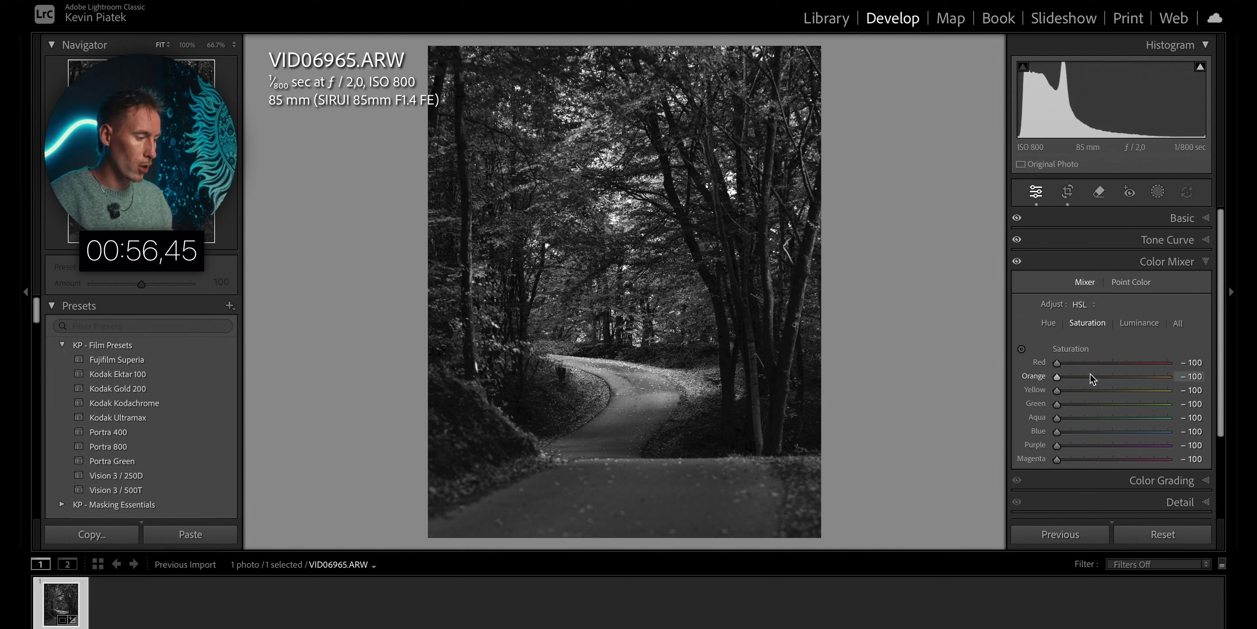
Reset the yellow and green saturation to 0 and set the yellow hue to -62
double_click(1035, 390)
double_click(1035, 403)
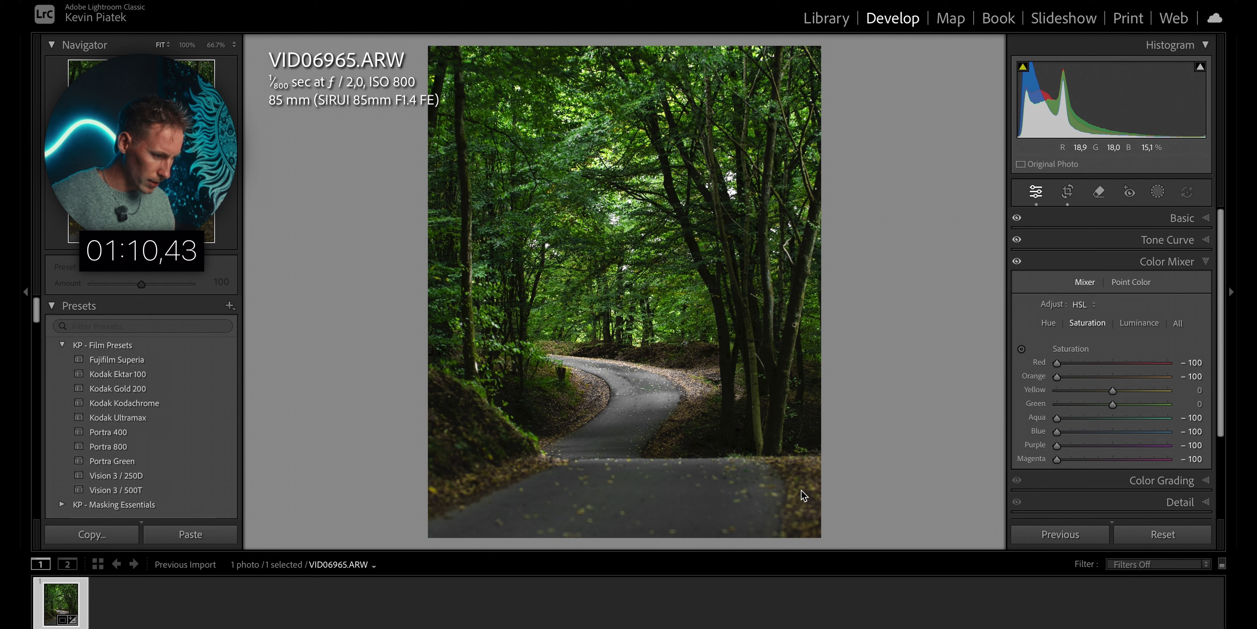
click(1048, 323)
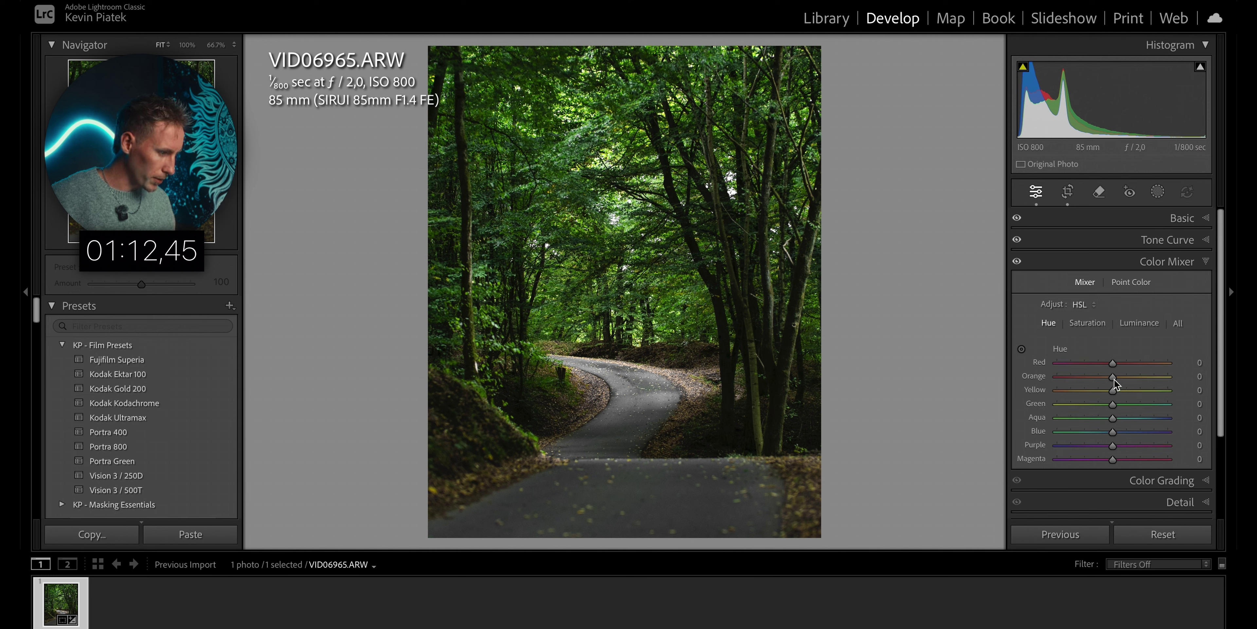
drag(1113, 390, 1079, 392)
Set the orange saturation to -11 and the orange hue to -19 to tune the fallen leaves' colour
click(1087, 322)
drag(1067, 377, 1080, 377)
drag(1079, 377, 1104, 382)
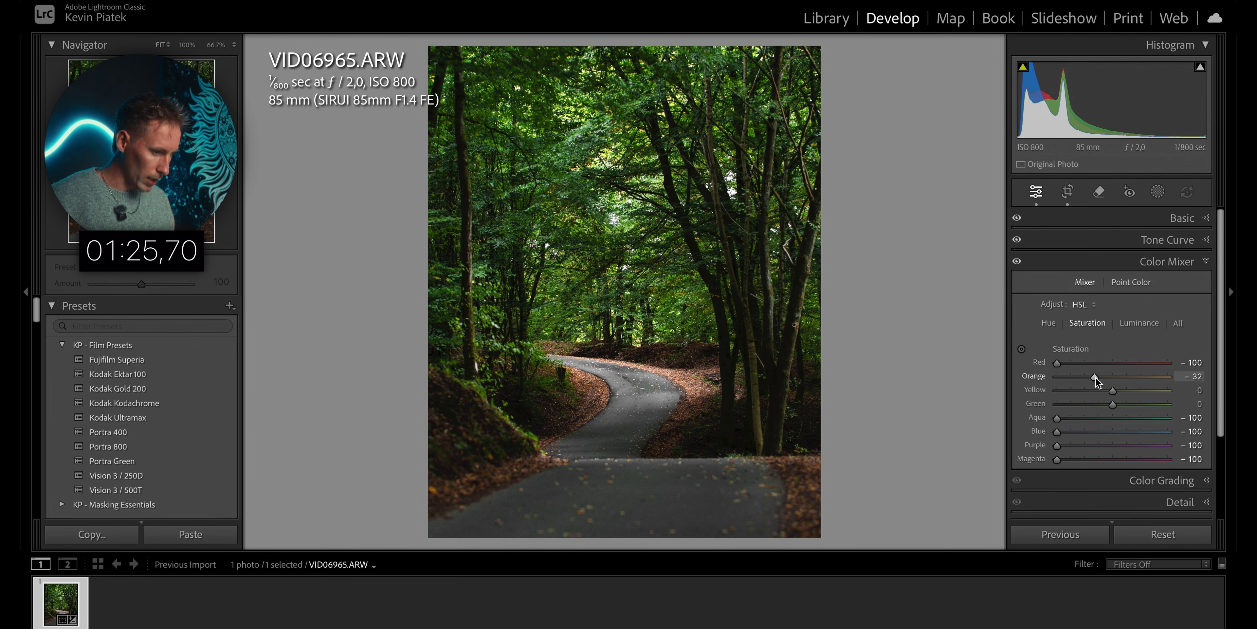
key(z)
key(z)
click(1048, 323)
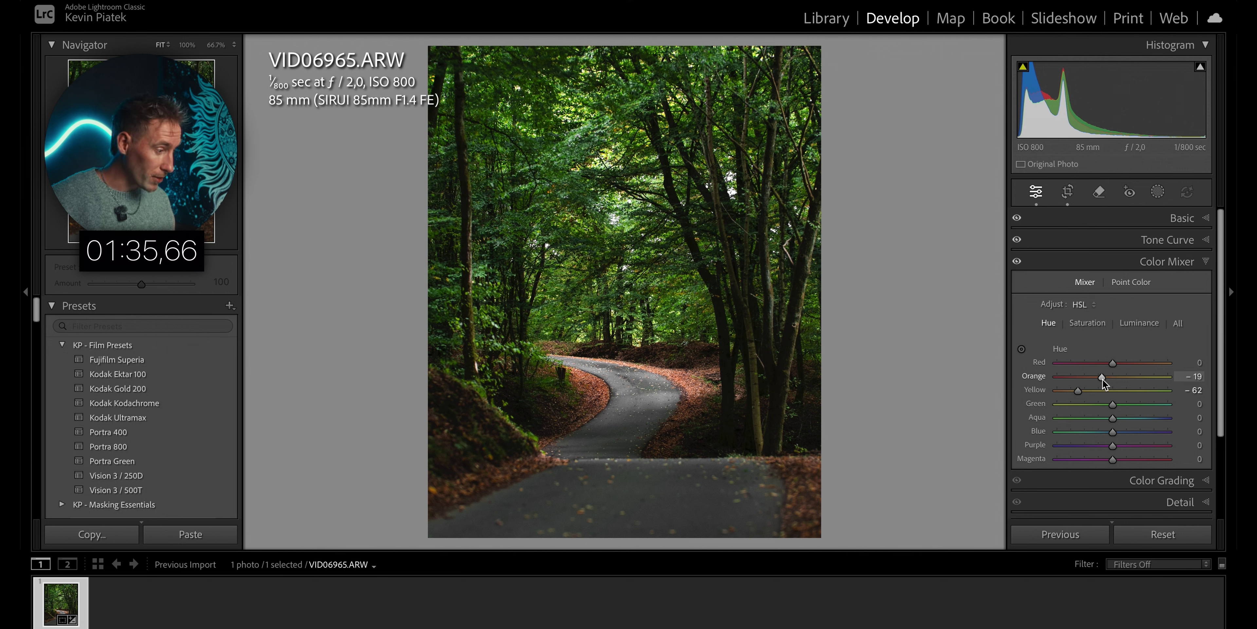
Create a brush mask with size 7 and feather 100, painting the bright gaps in the tree canopy and above the road's bend
click(1158, 191)
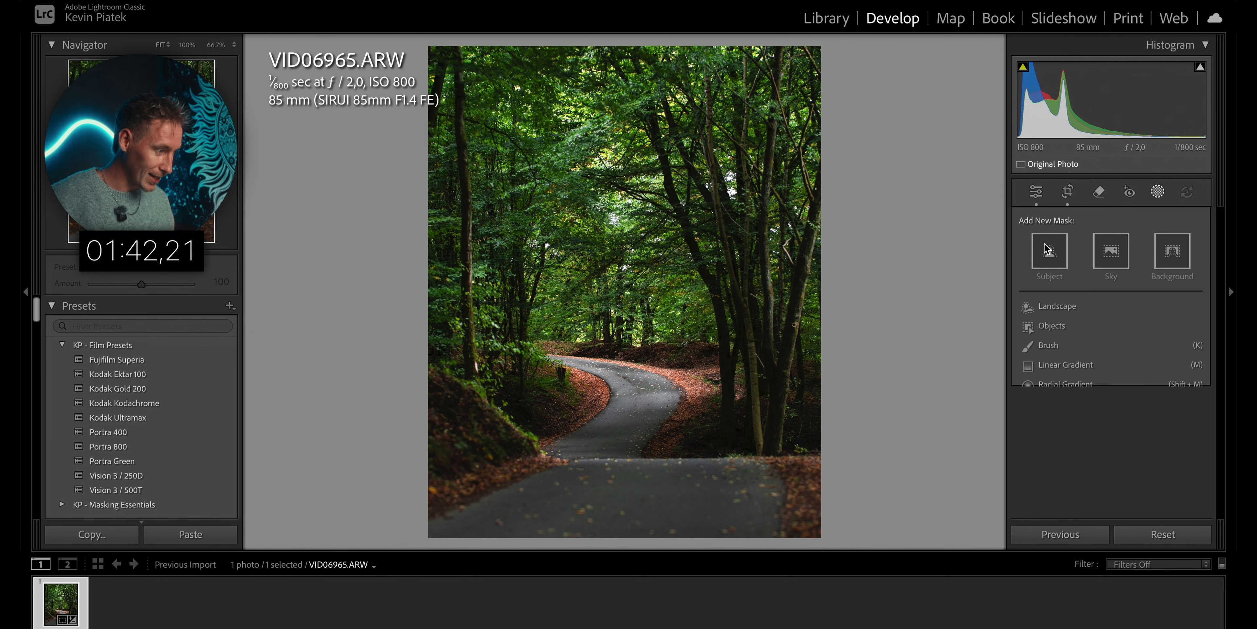
click(1049, 346)
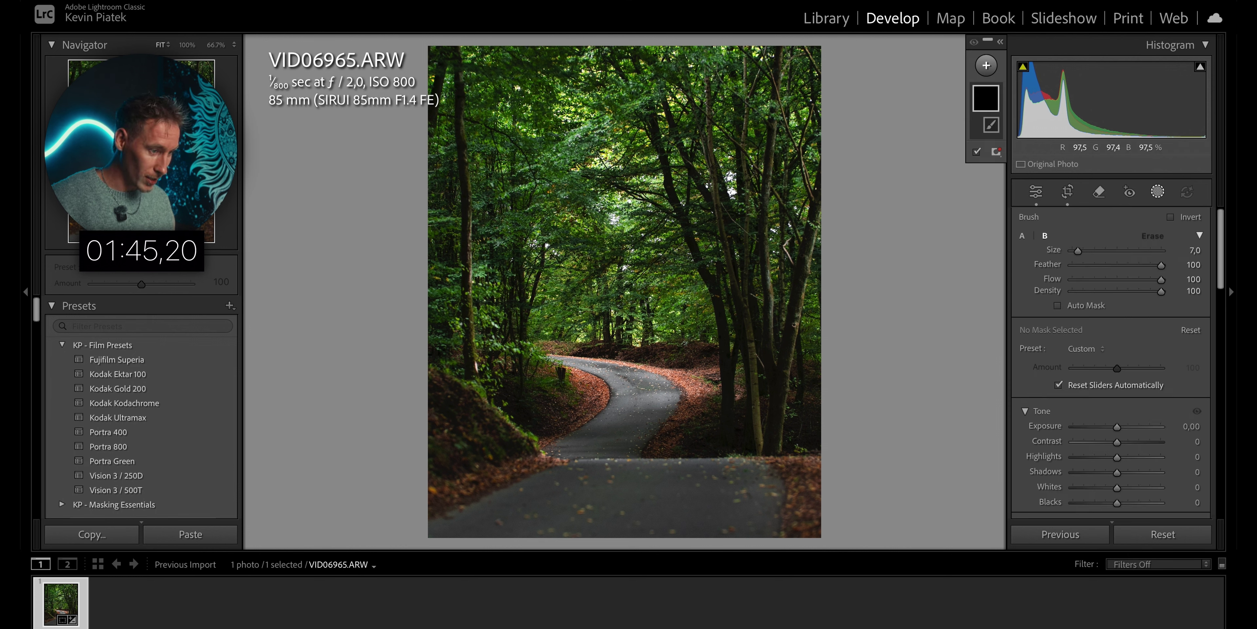
drag(607, 215, 630, 198)
drag(732, 200, 732, 173)
drag(601, 146, 614, 161)
drag(537, 242, 551, 257)
drag(634, 302, 646, 327)
mouse_move(776, 234)
mouse_down()
mouse_move(779, 222)
mouse_move(781, 244)
mouse_move(793, 200)
mouse_up()
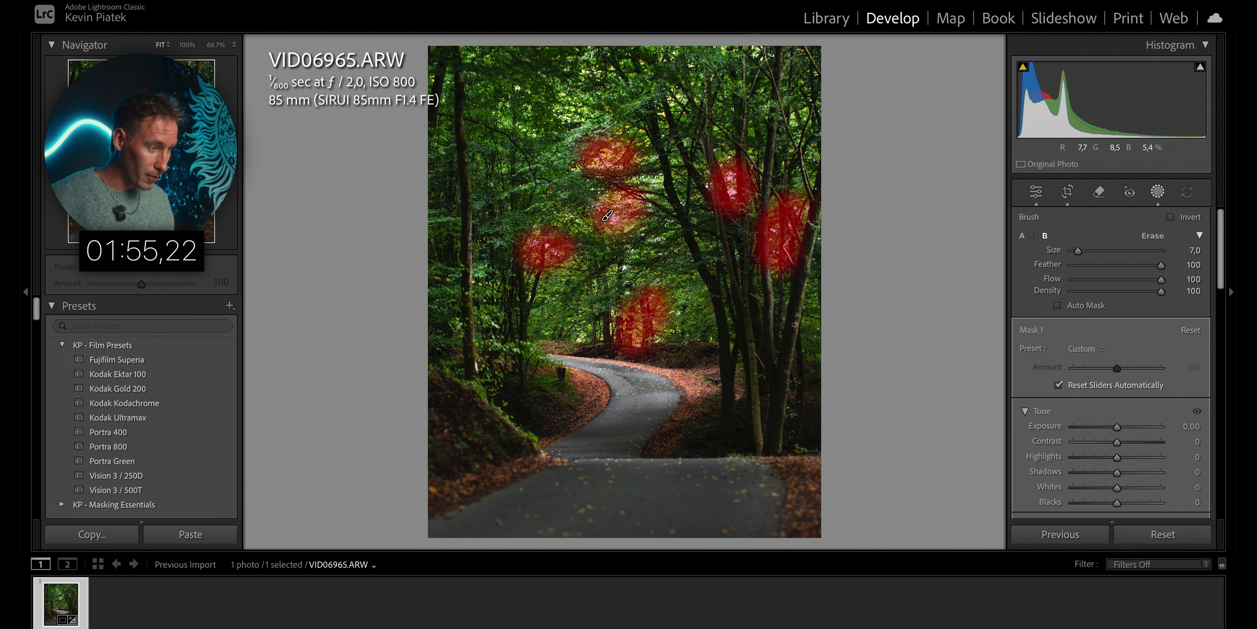
drag(754, 53, 764, 60)
drag(562, 112, 571, 119)
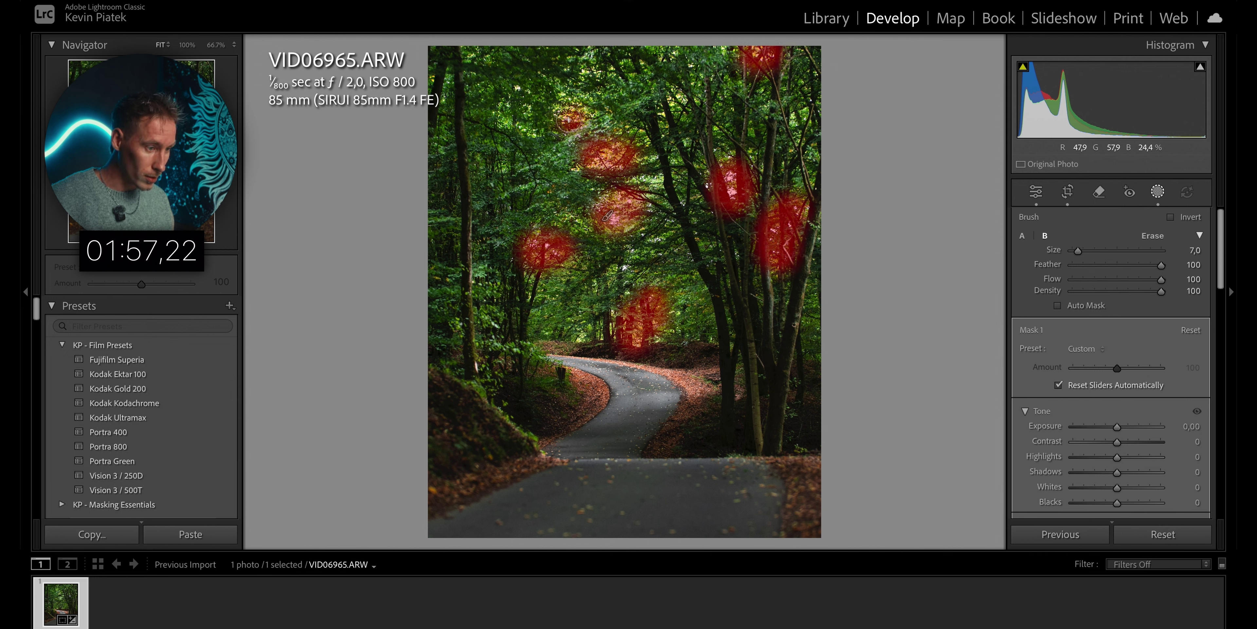
Set the canopy brush mask's Exposure to 0.29, Contrast to -33 and Clarity to -47, and lower its Dehaze
drag(1116, 394, 1101, 393)
drag(1117, 378, 1120, 378)
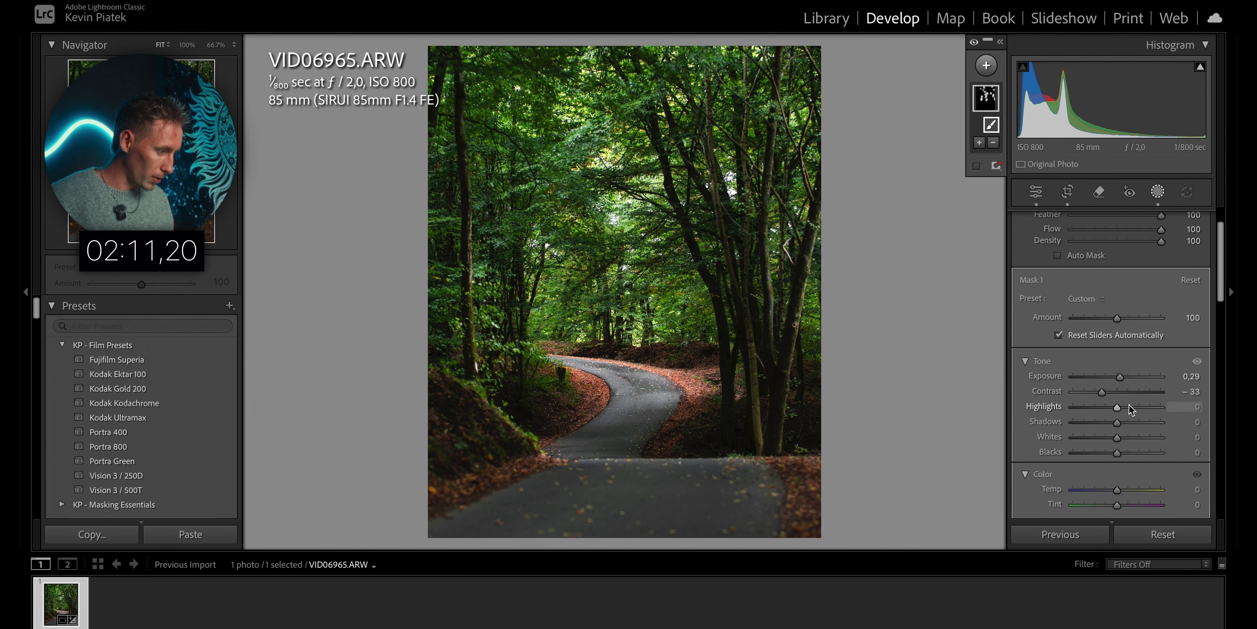
scroll(1118, 432, down, 3)
scroll(1108, 449, down, 3)
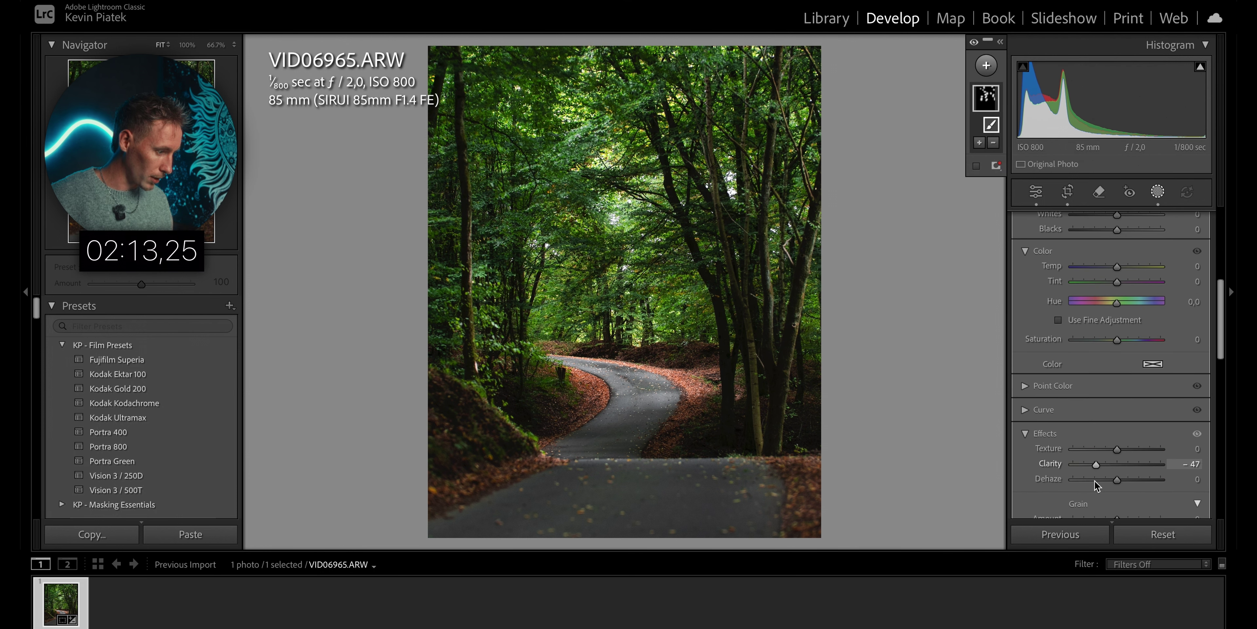
drag(1092, 482, 1102, 481)
click(1108, 467)
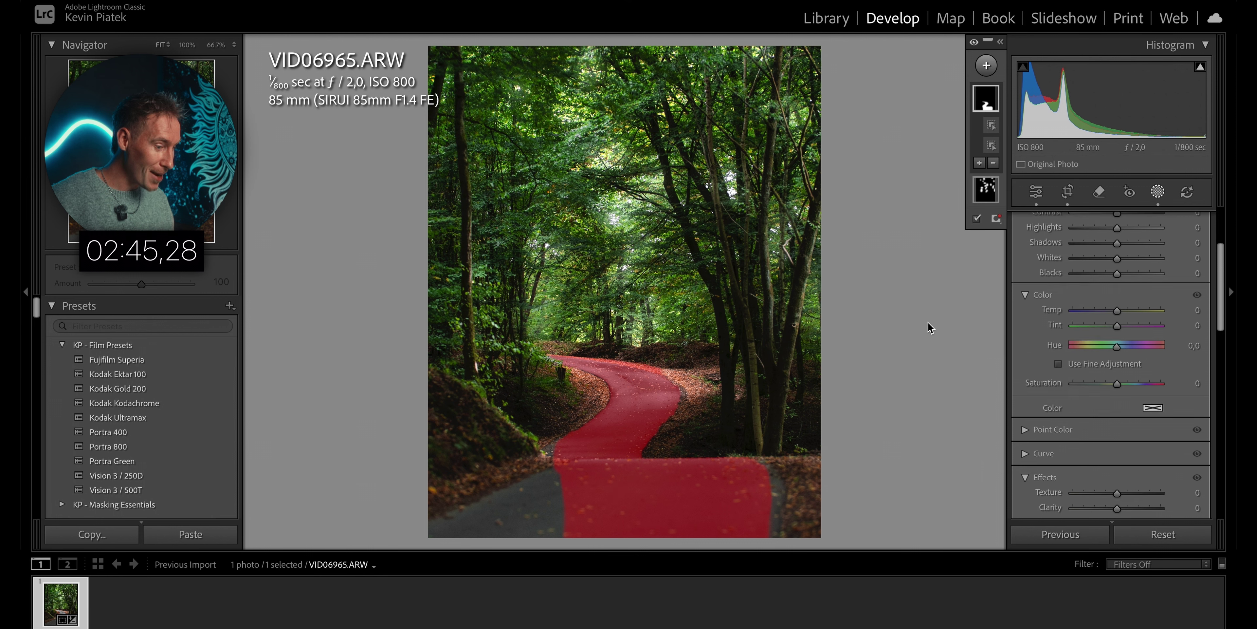
Brush the uncovered foreground road into the road mask, and set the mask's Temp to -19 and Saturation to -26
key(k)
mouse_move(559, 482)
mouse_down()
mouse_move(514, 500)
mouse_move(576, 522)
mouse_move(570, 475)
mouse_move(708, 505)
mouse_move(766, 489)
mouse_up()
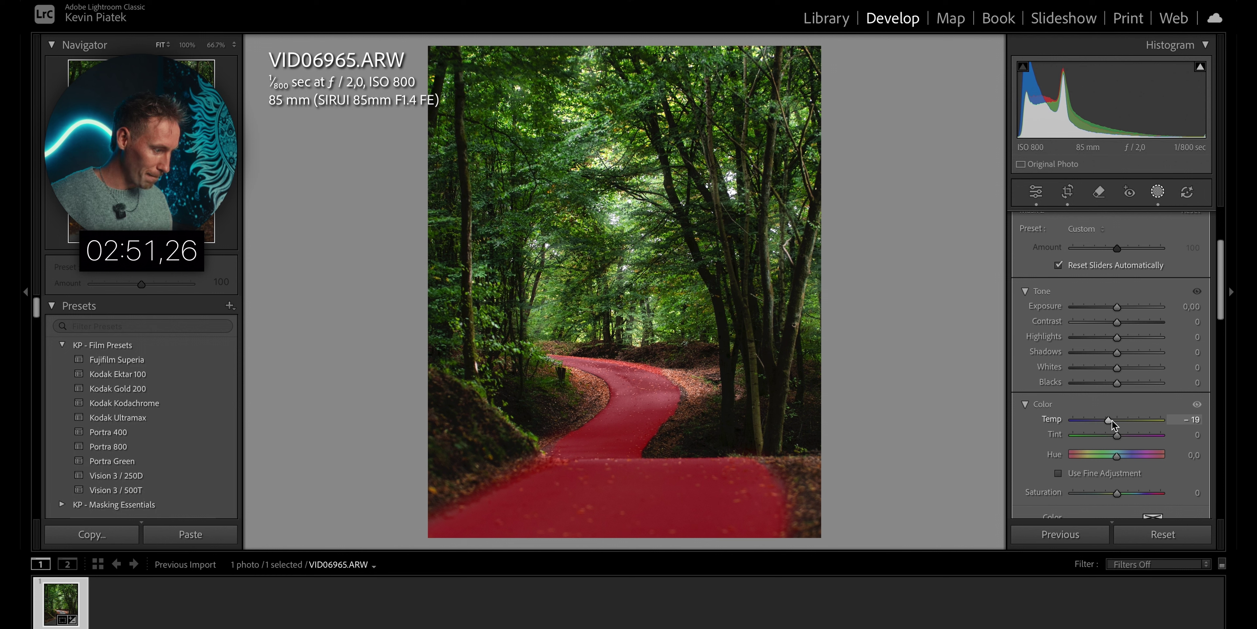
drag(1117, 420, 1109, 420)
drag(1118, 494, 1105, 493)
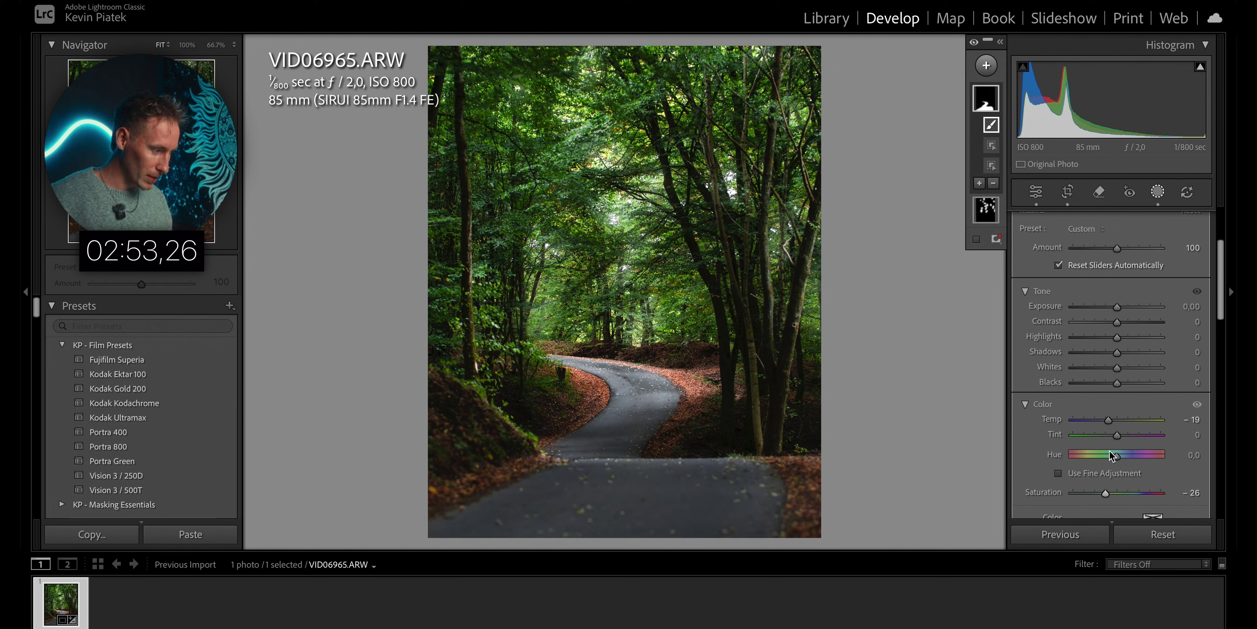
click(1157, 191)
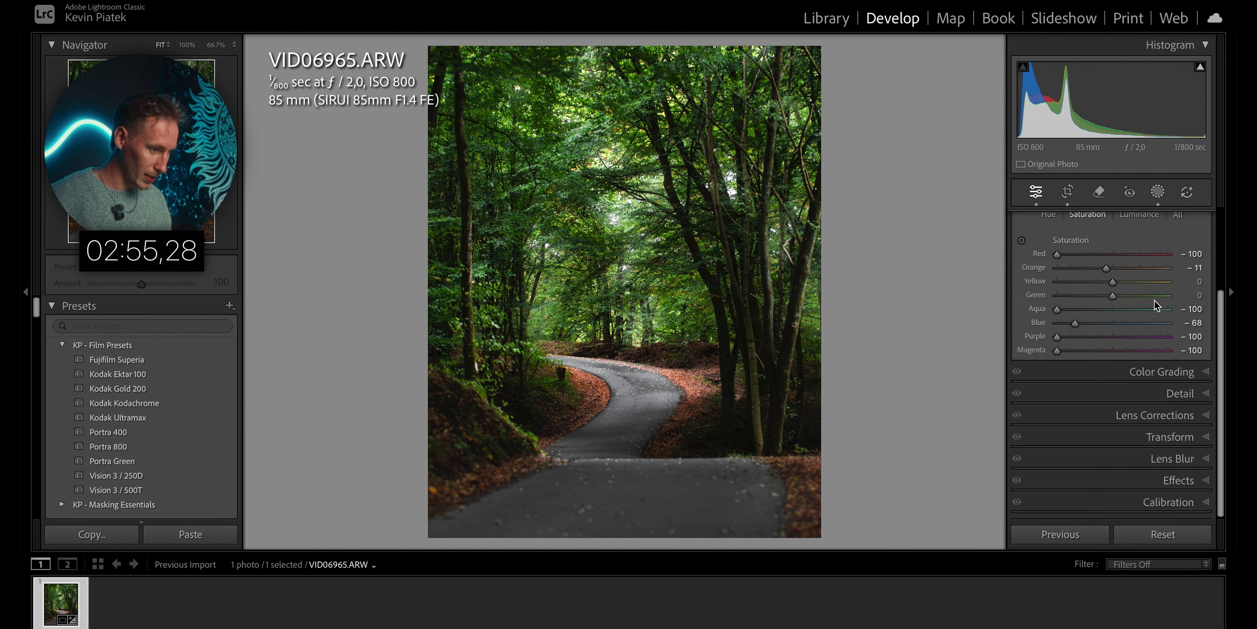